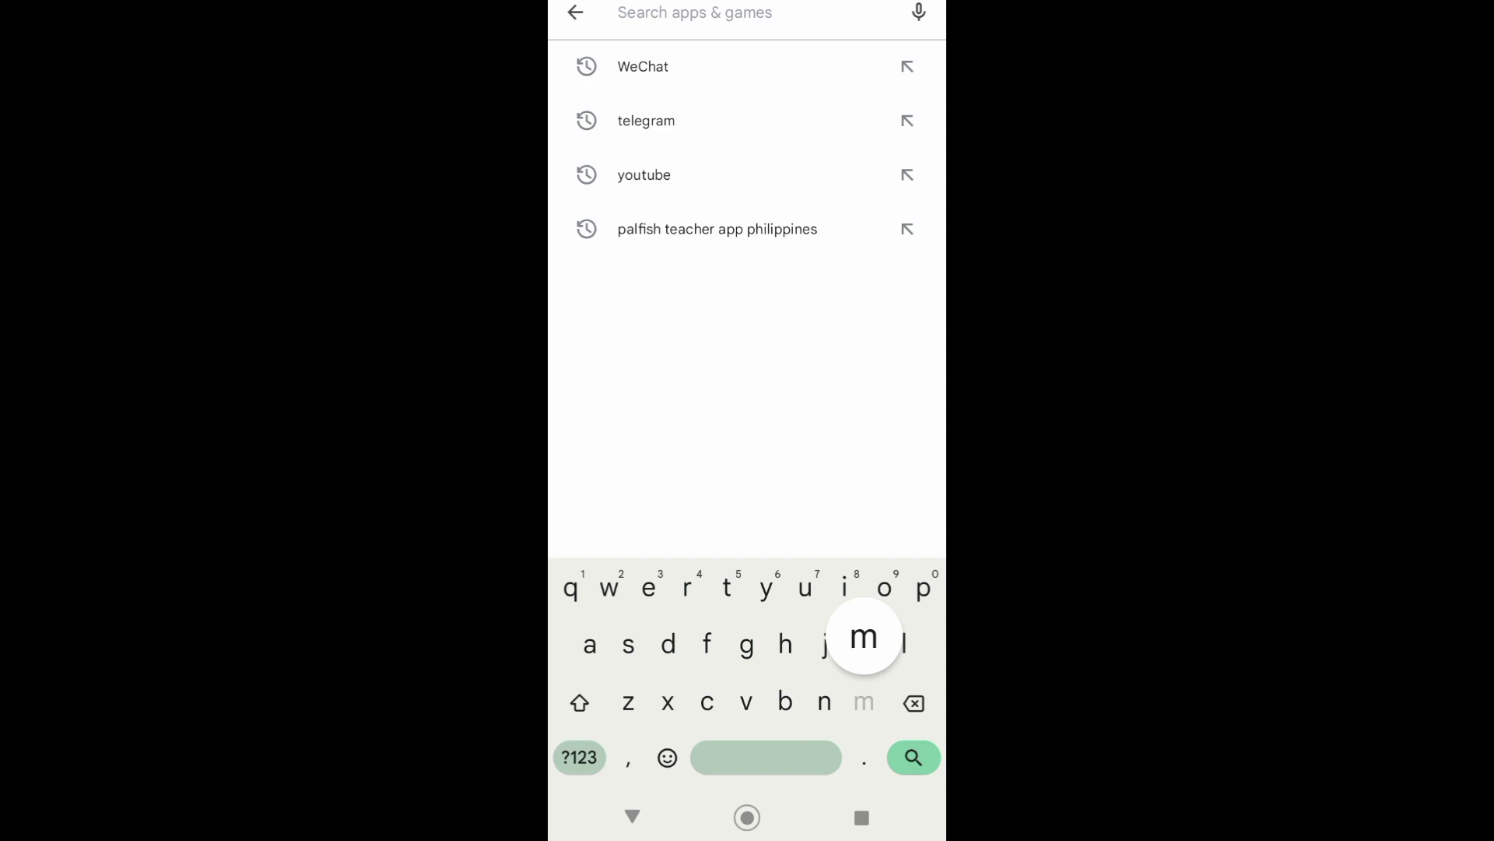
pyautogui.write('messa')
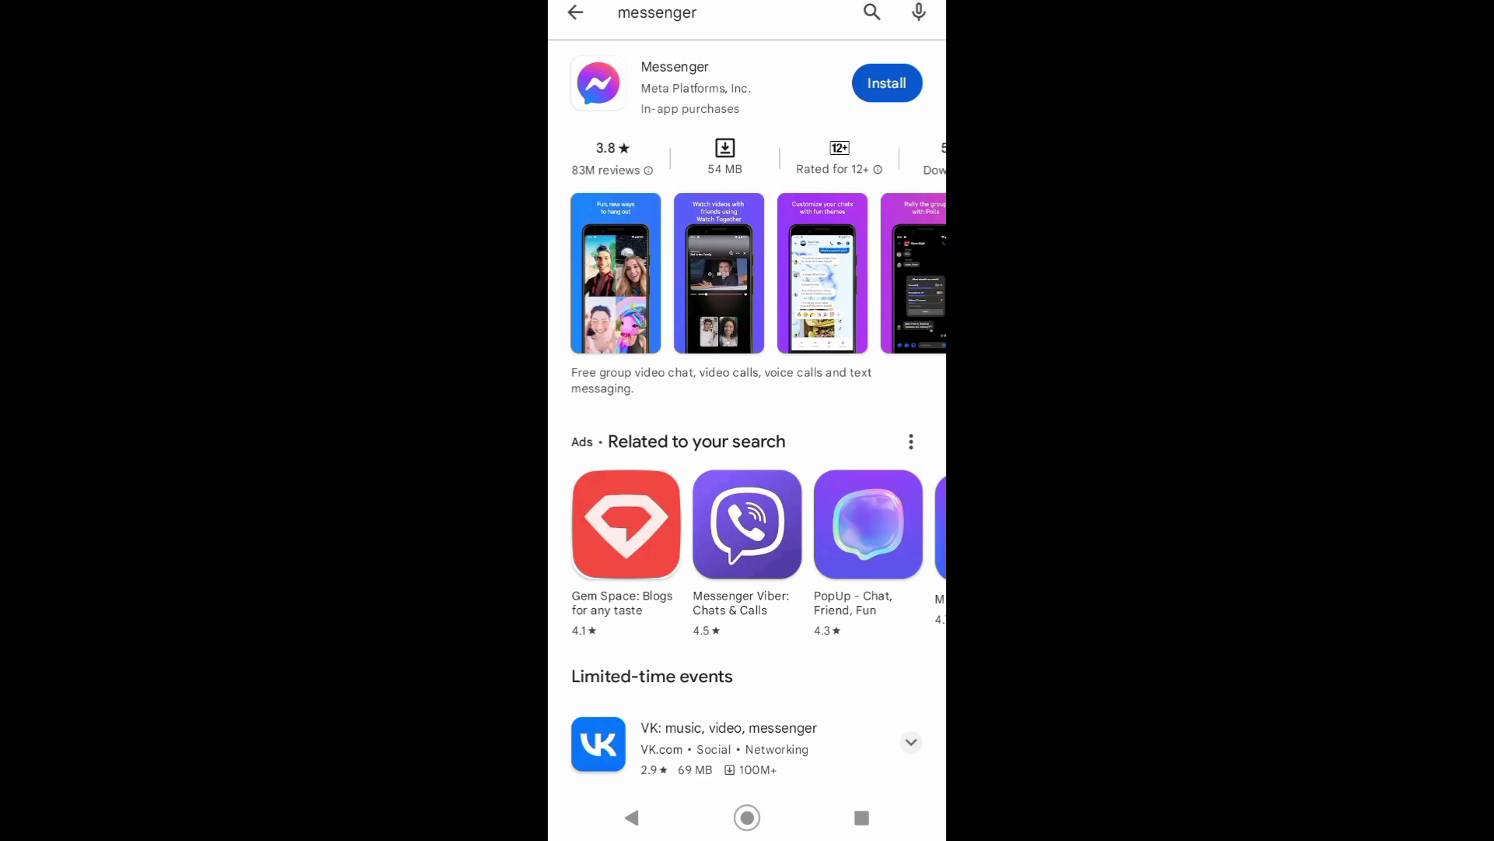
# Install Messenger from Meta (55.42 MB) from its Play Store listing
pyautogui.click(886, 84)
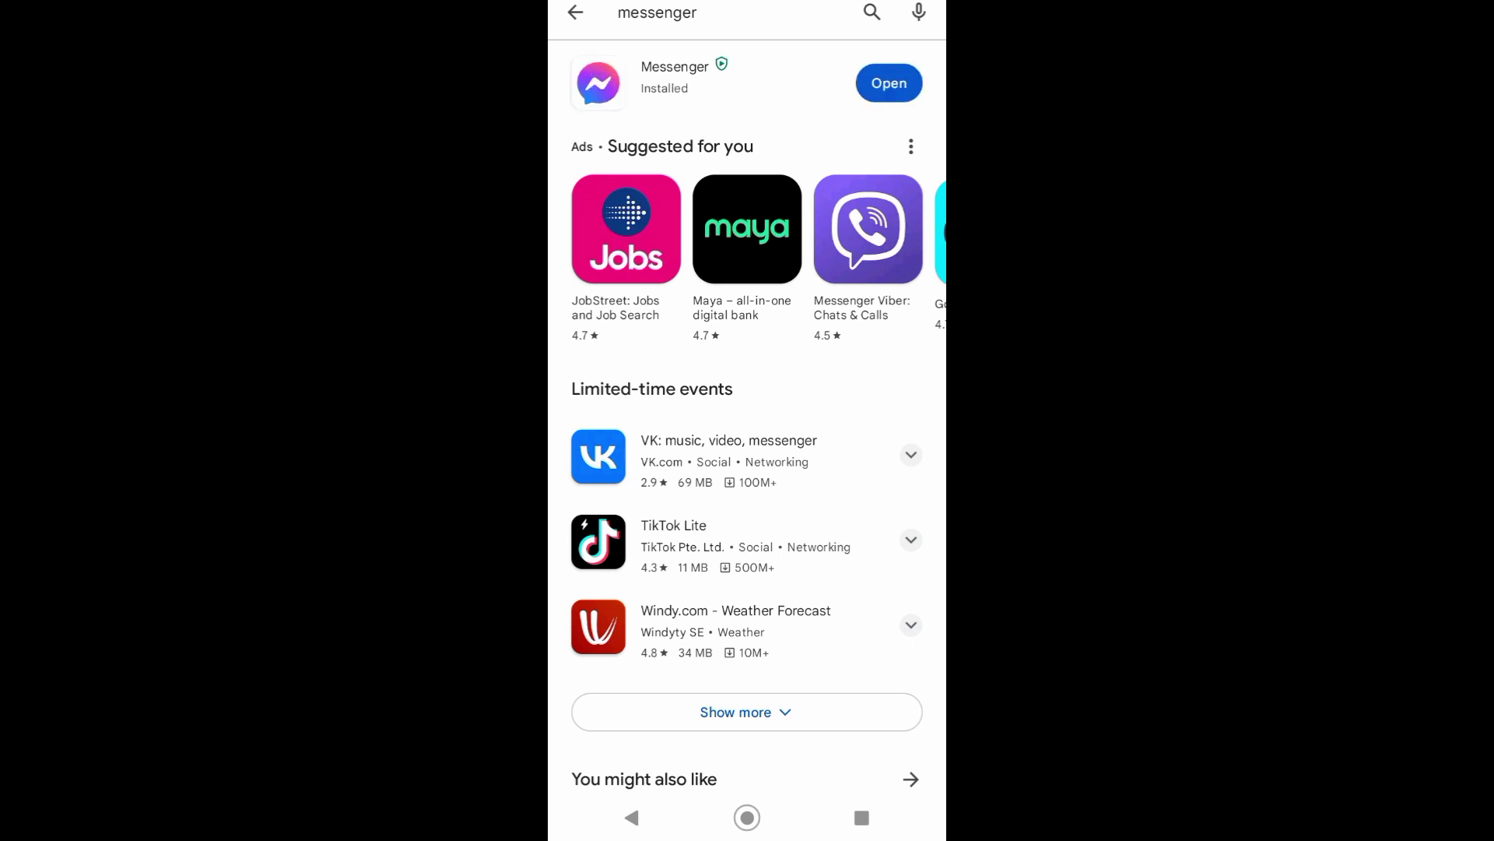
# Launch Messenger from its Play Store listing to reach the Meta splash screen
pyautogui.click(888, 83)
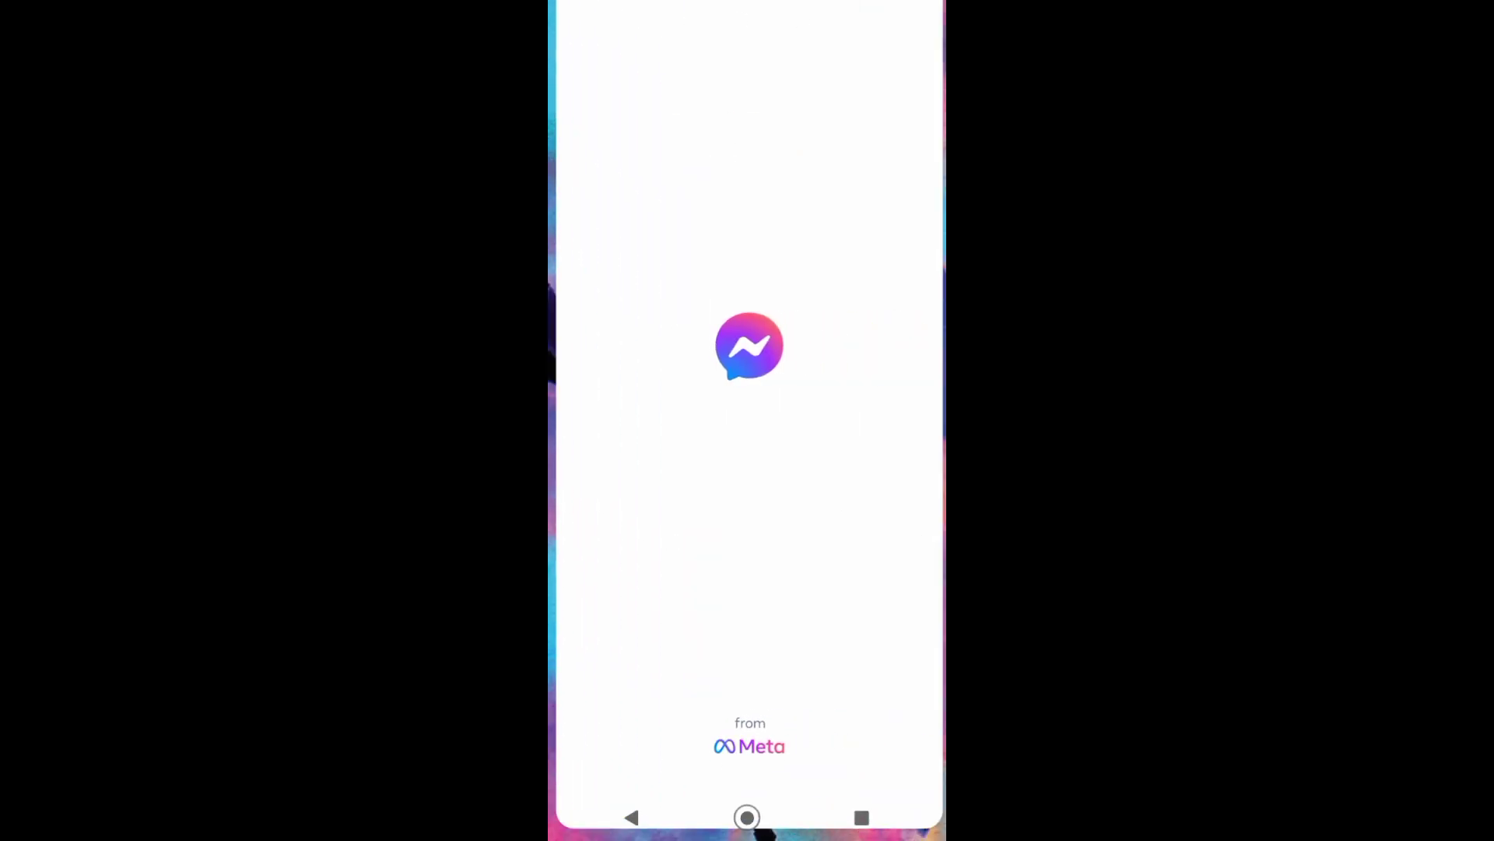